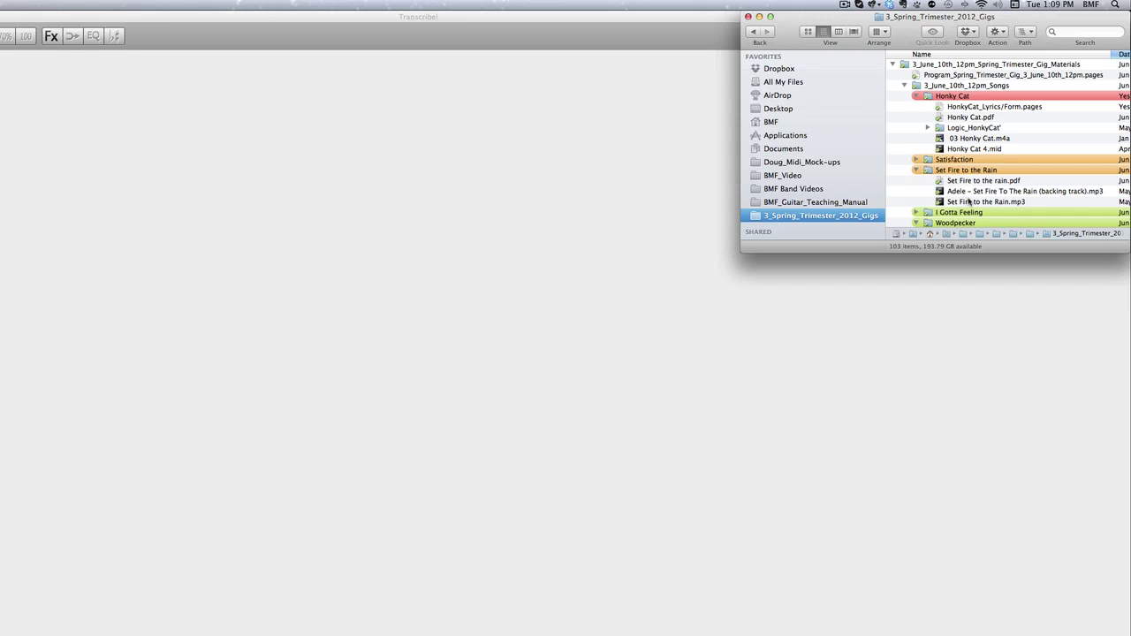
# Load Set Fire to the Rain.mp3 into Transcribe! and play its opening briefly
pyautogui.moveTo(969, 202); pyautogui.dragTo(186, 229)
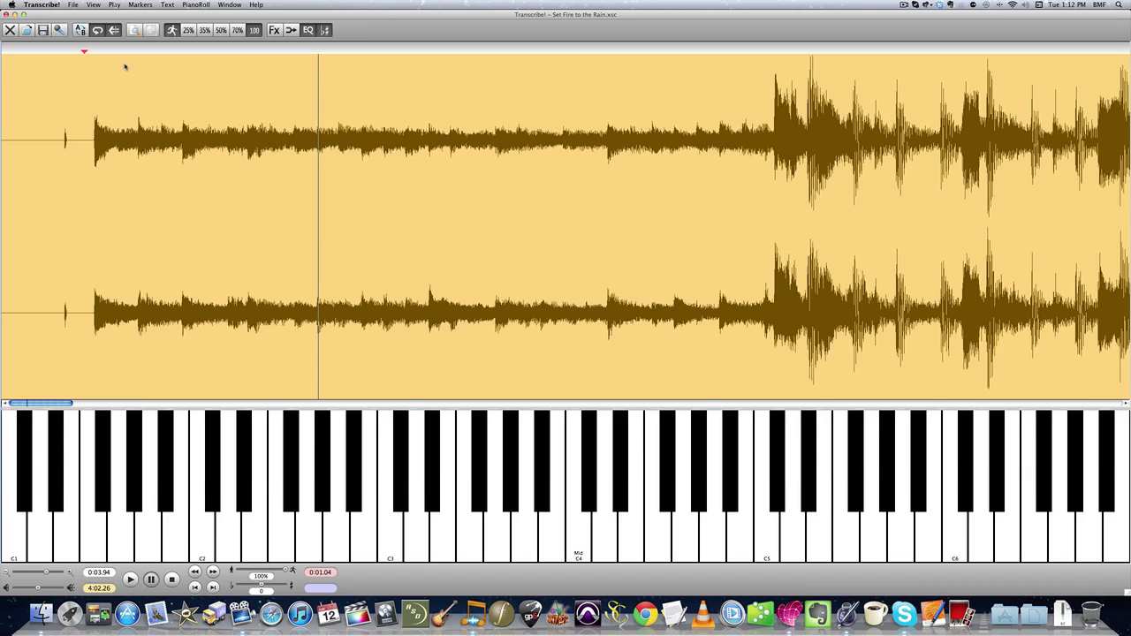
pyautogui.press('space')
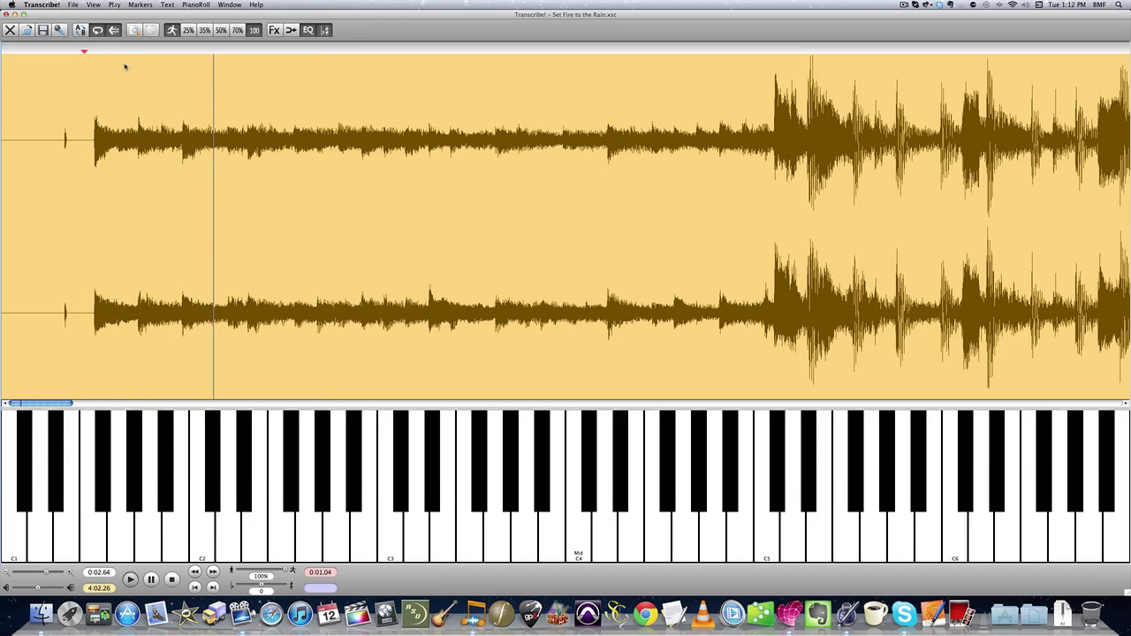
pyautogui.press('space')
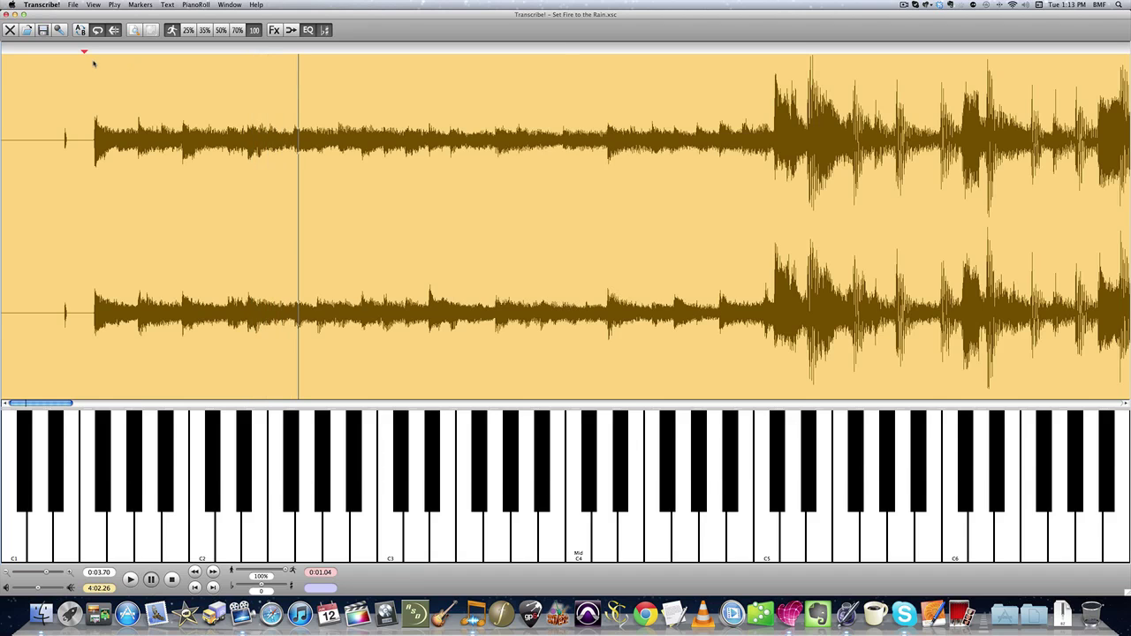
# Audition the song from about 0:07, then move the start point to about 0:09.6
pyautogui.click(562, 62)
pyautogui.press('space')
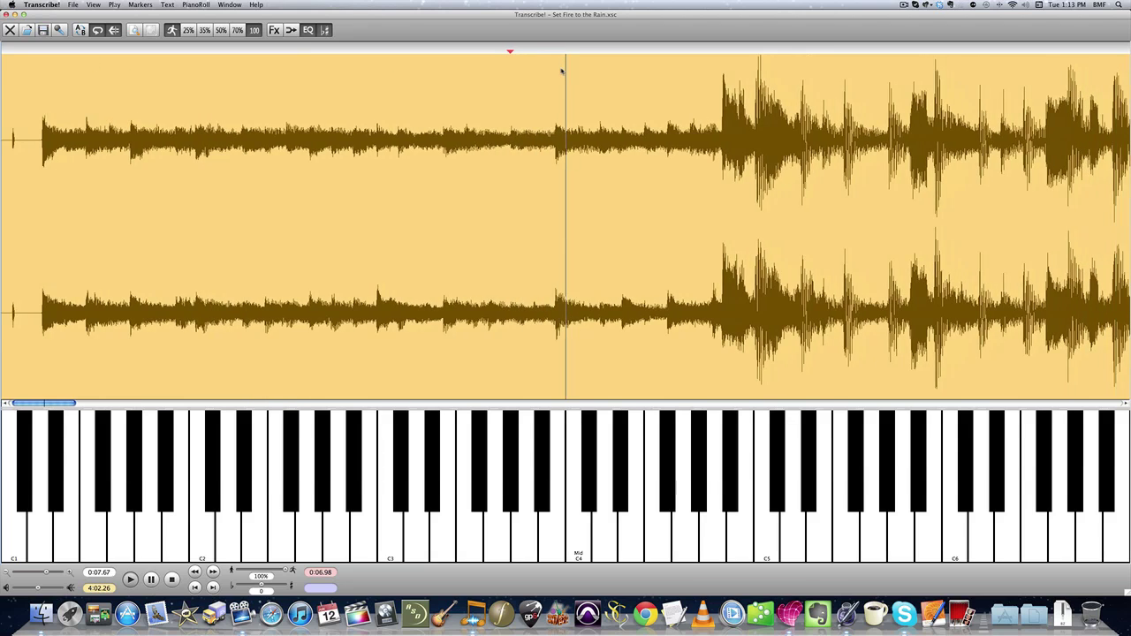
pyautogui.press('space')
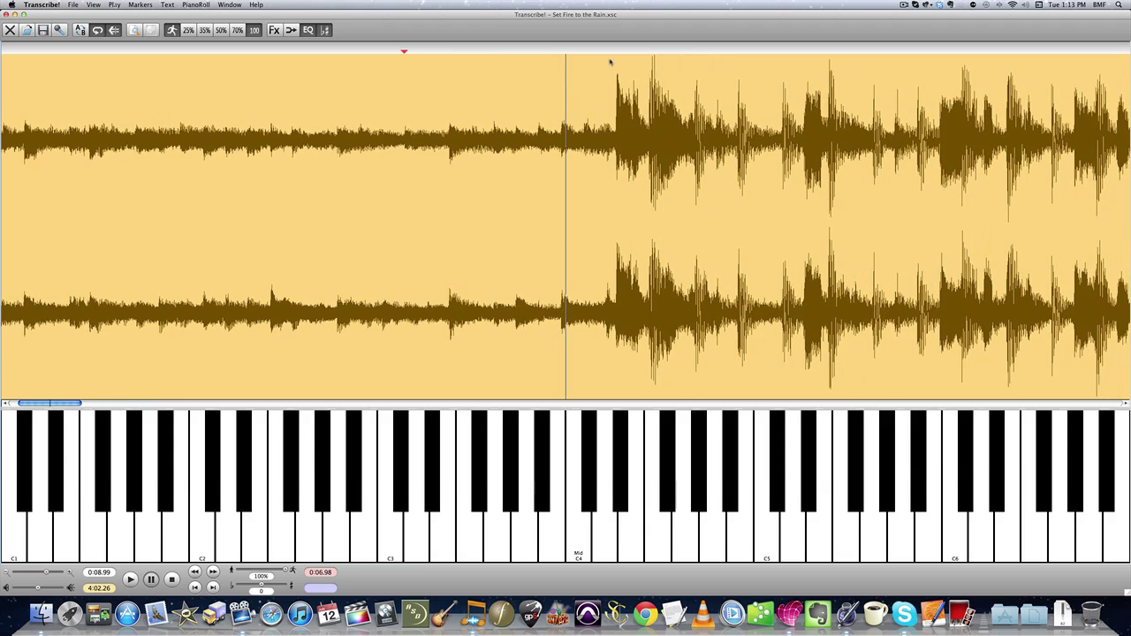
pyautogui.click(614, 60)
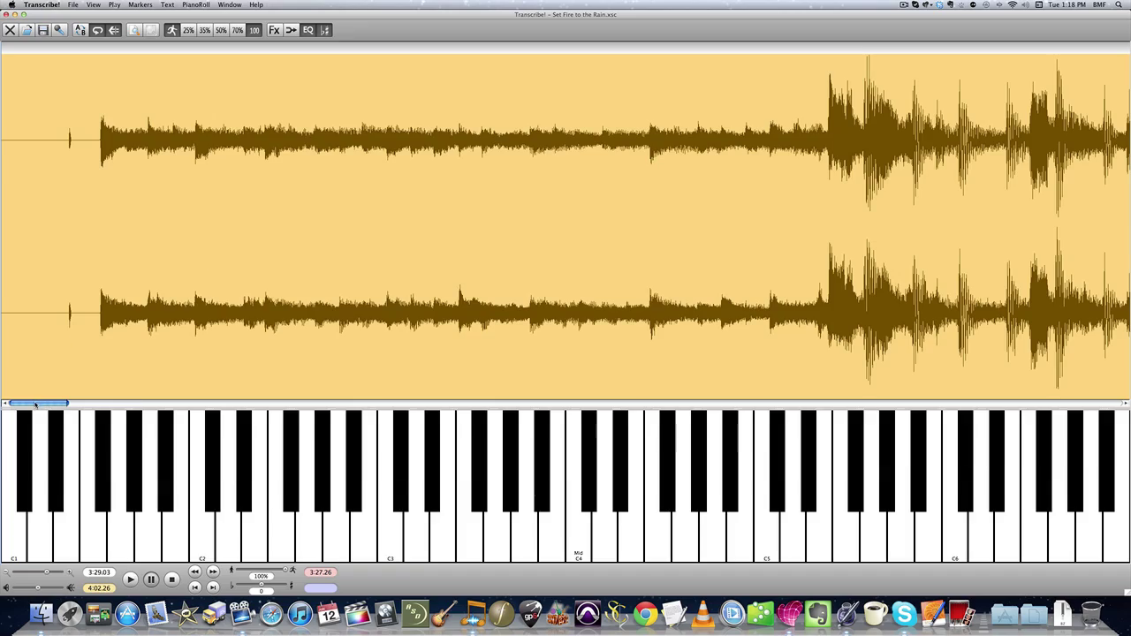
# Zoom out to the whole song, jump to about 3:45 near the end, and lower the volume
pyautogui.moveTo(35, 405)
pyautogui.mouseDown()
pyautogui.moveTo(543, 403)
pyautogui.moveTo(38, 403)
pyautogui.mouseUp()
pyautogui.moveTo(47, 573); pyautogui.dragTo(23, 573)
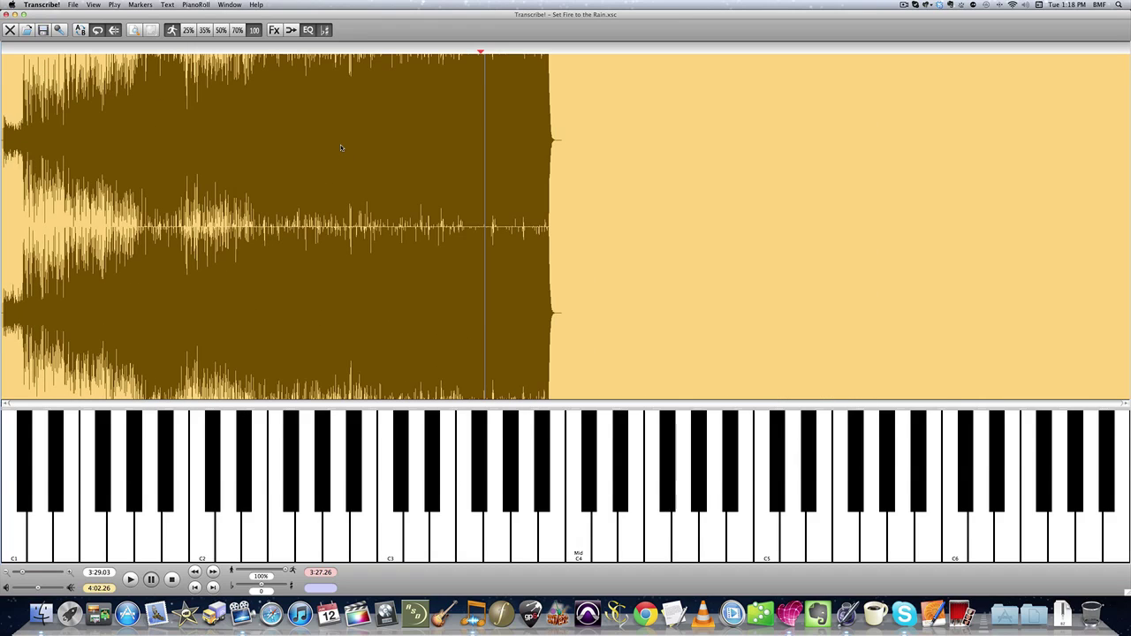
pyautogui.click(285, 82)
pyautogui.click(443, 84)
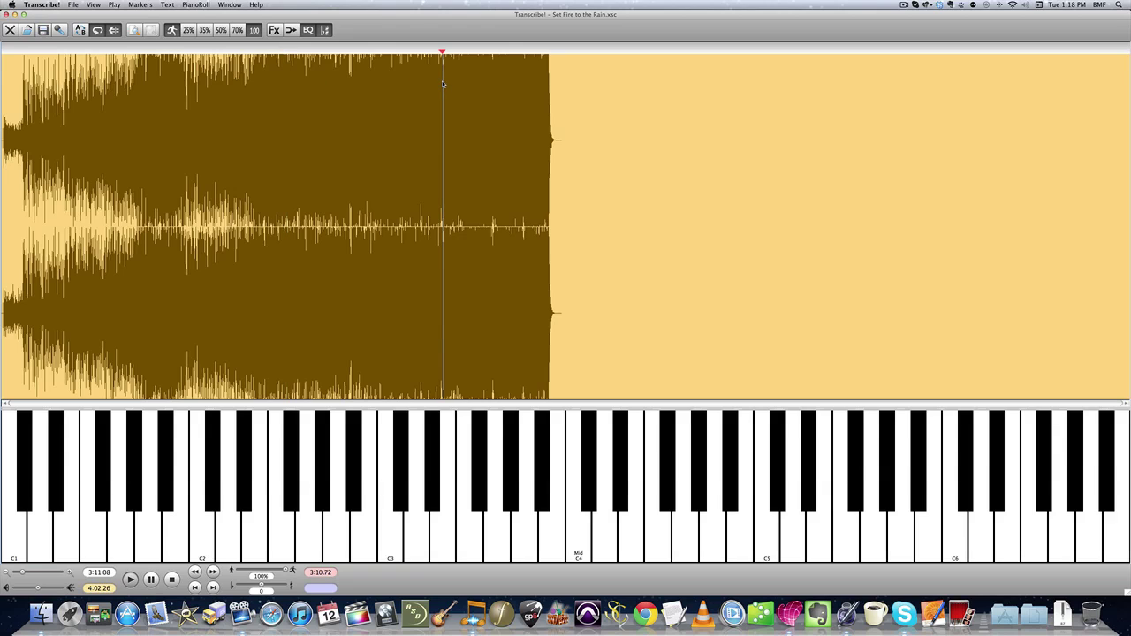
pyautogui.click(523, 75)
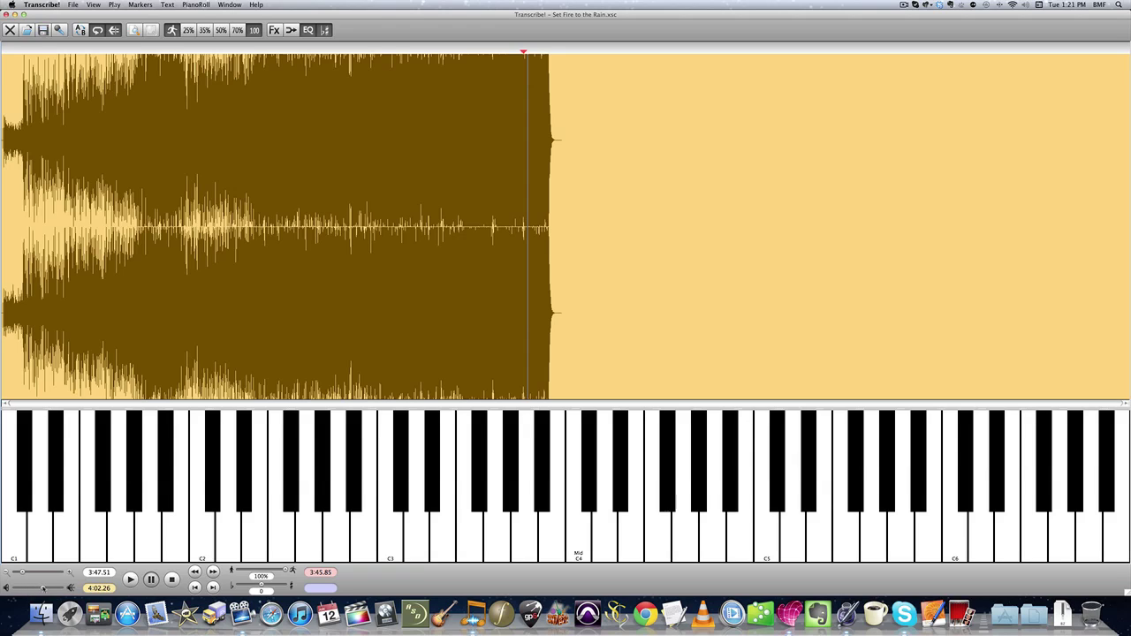
pyautogui.moveTo(53, 588); pyautogui.dragTo(39, 588)
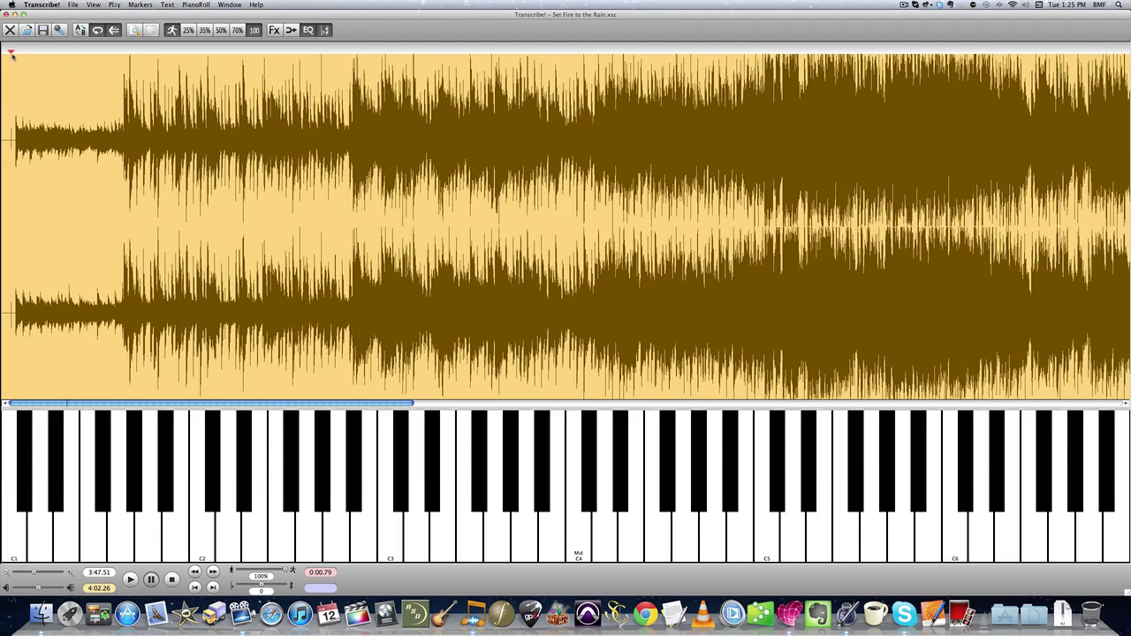
# Play from the song's very beginning and start a new section marker there
pyautogui.click(12, 59)
pyautogui.press('space')
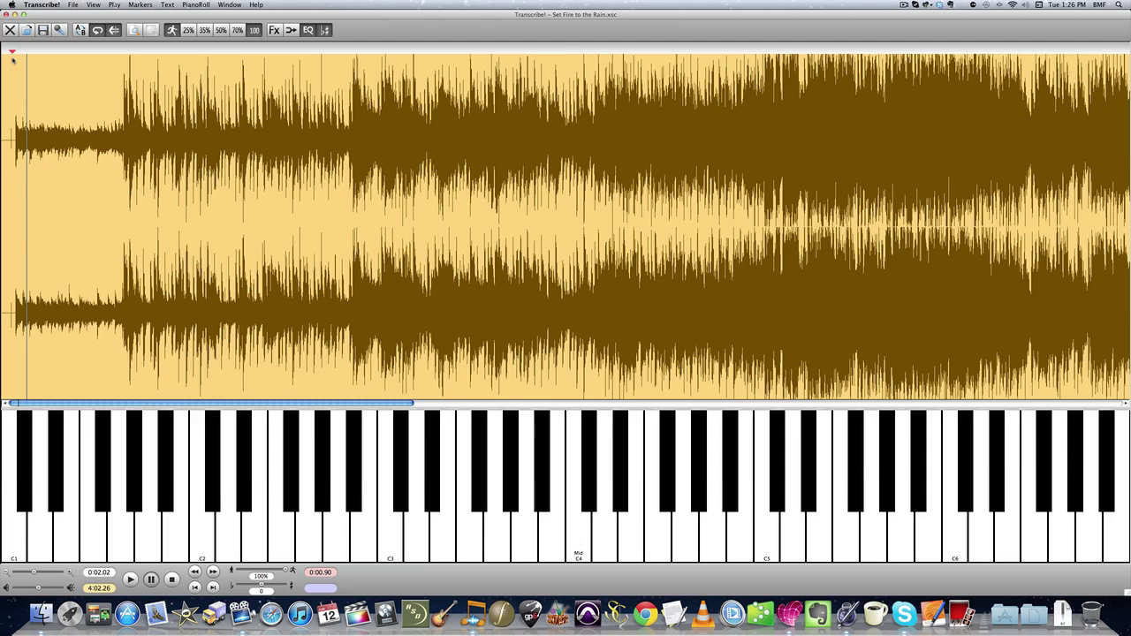
pyautogui.press('m')
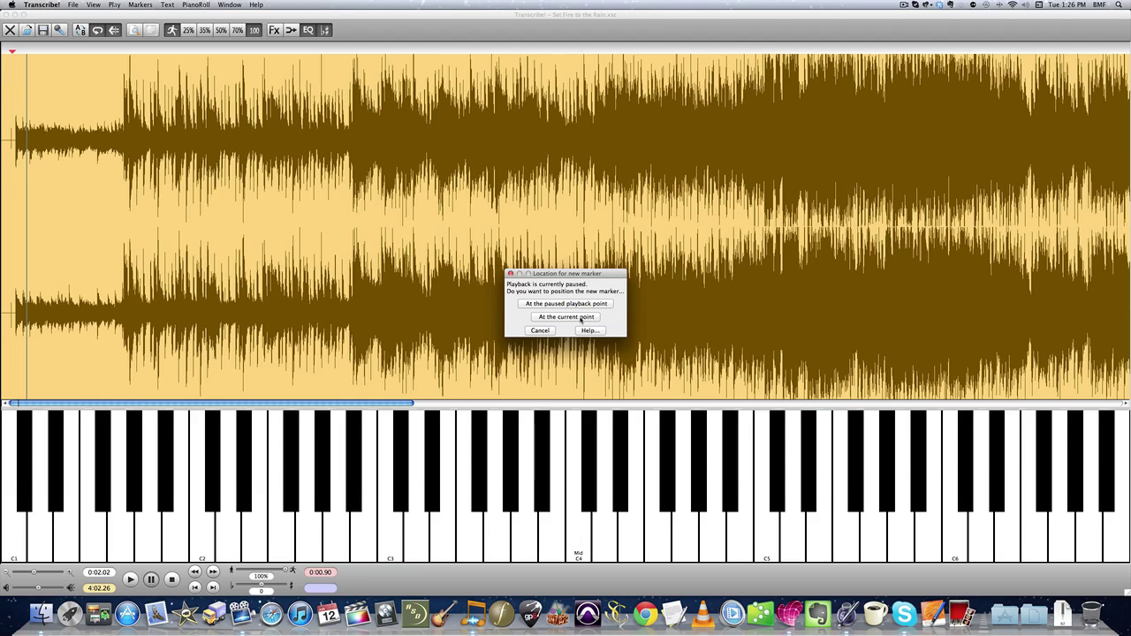
# Place the marker at the current point and rename its label from 'A' to 'Intro'
pyautogui.click(583, 318)
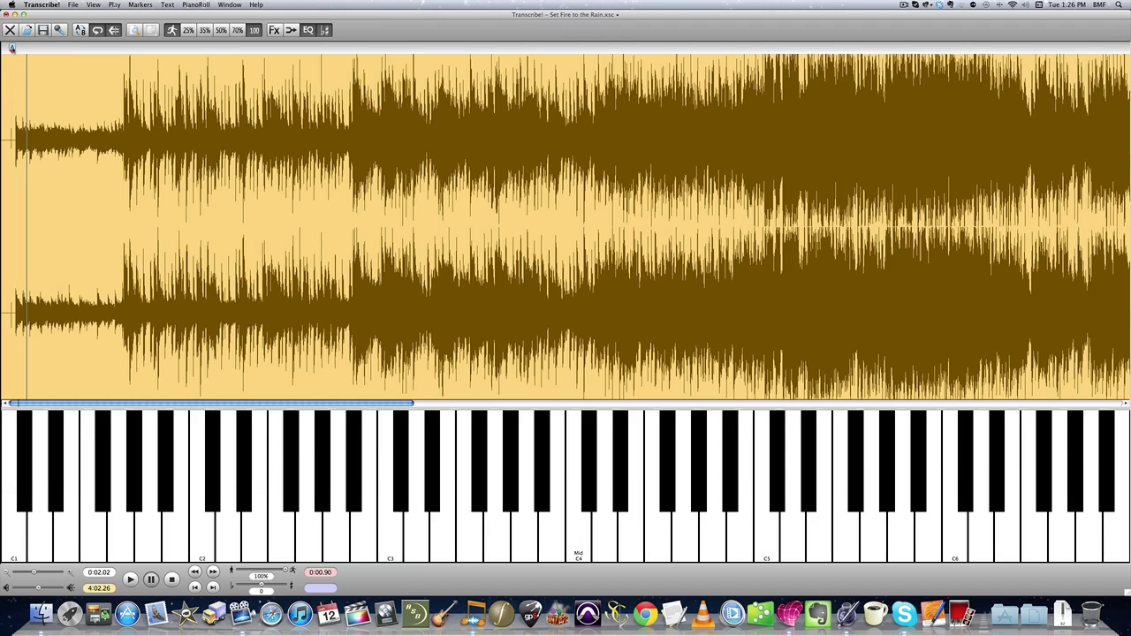
pyautogui.doubleClick(11, 48)
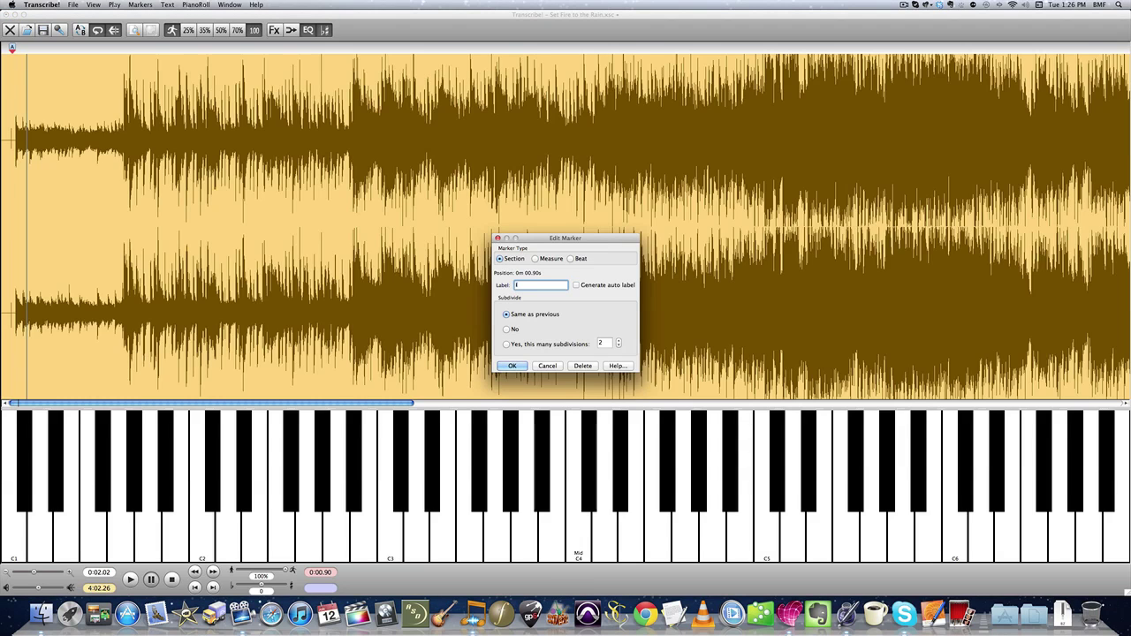
pyautogui.write('Intro')
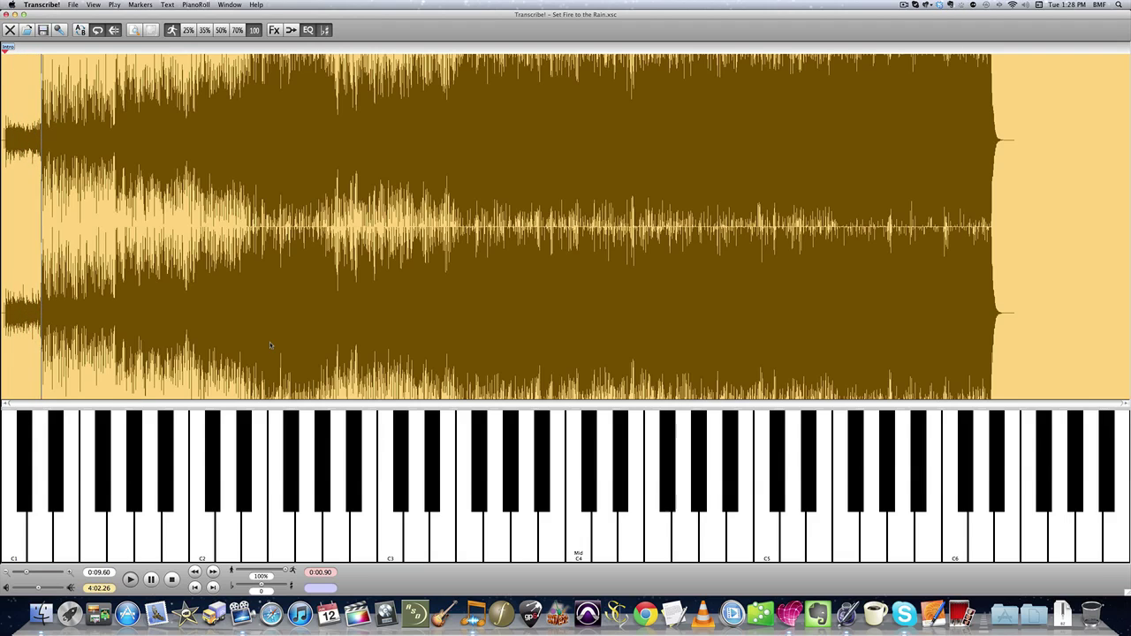
# Drop a section marker at the playback position while marking the song's sections
pyautogui.press('Return')
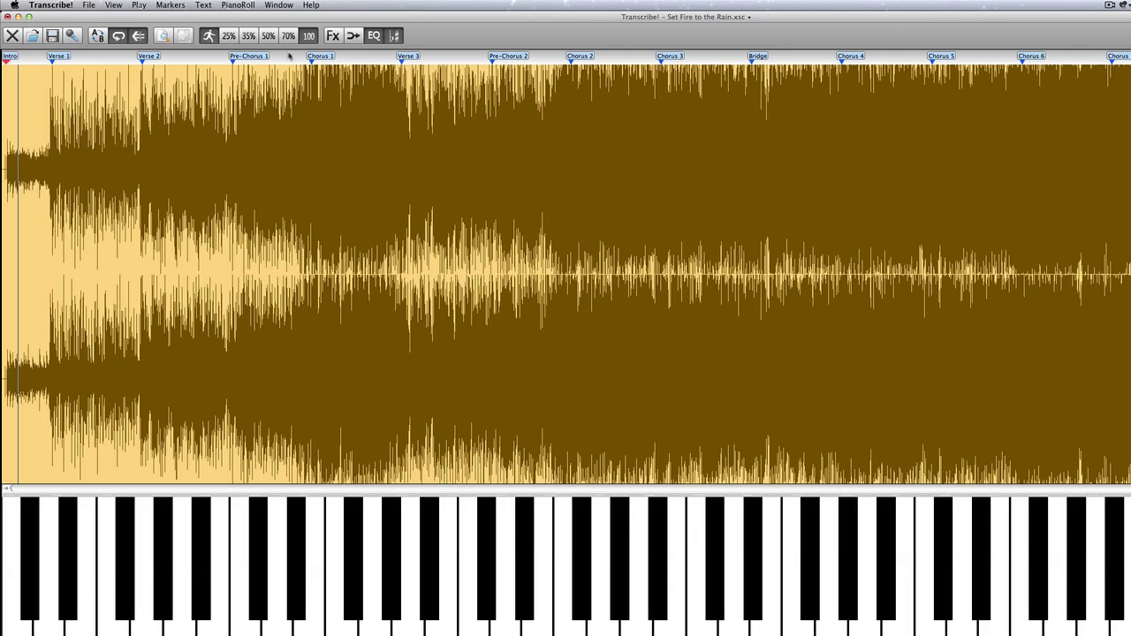
# Replay from the markers, trying slower speeds around 85–97% before returning to 100%
pyautogui.click(6, 64)
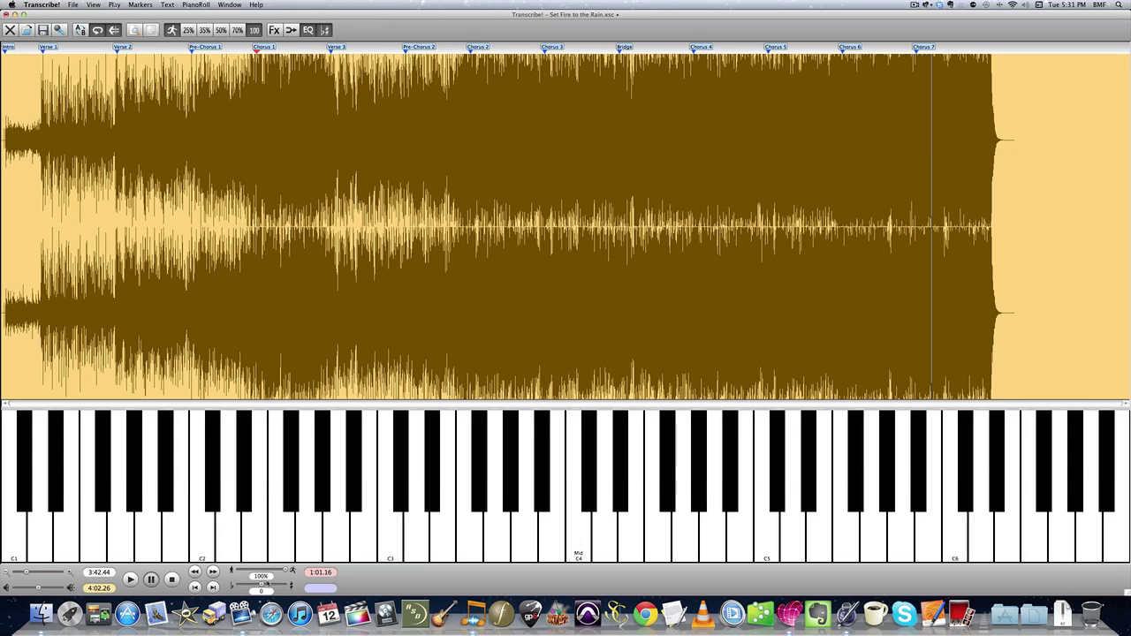
pyautogui.moveTo(264, 582); pyautogui.dragTo(276, 570)
pyautogui.moveTo(275, 570); pyautogui.dragTo(285, 570)
pyautogui.press('space')
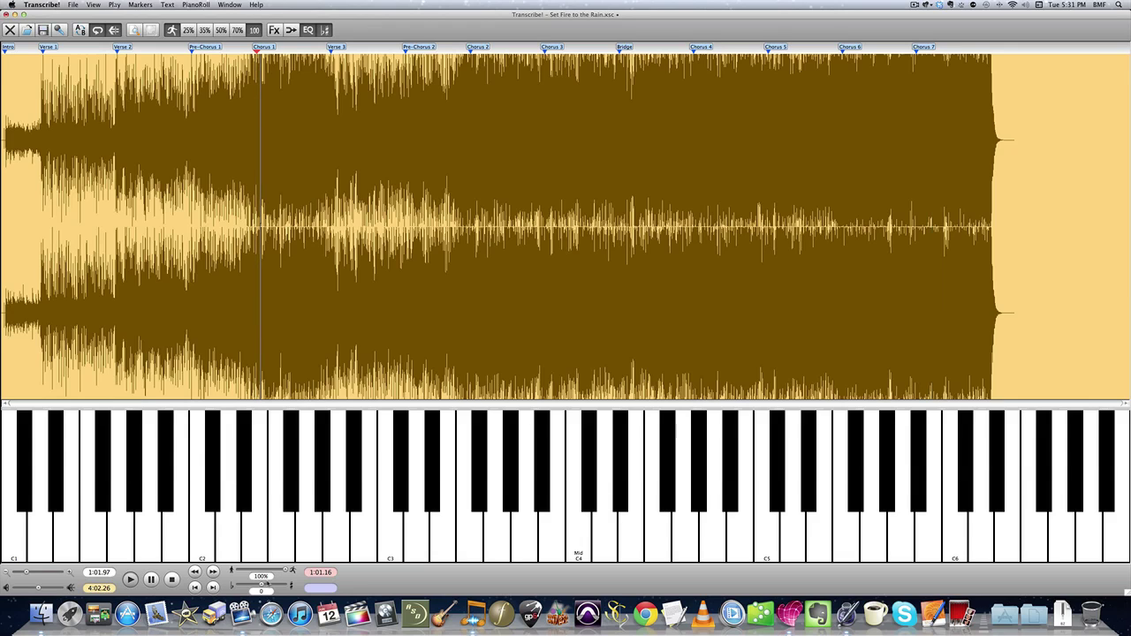
pyautogui.moveTo(284, 570); pyautogui.dragTo(272, 570)
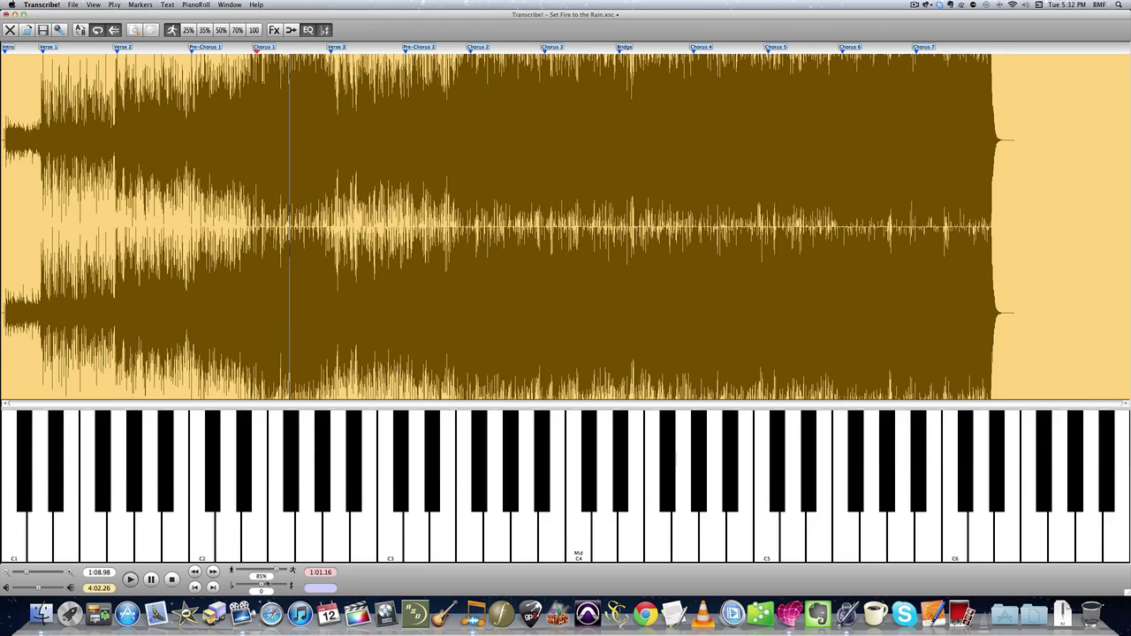
pyautogui.moveTo(272, 570); pyautogui.dragTo(288, 569)
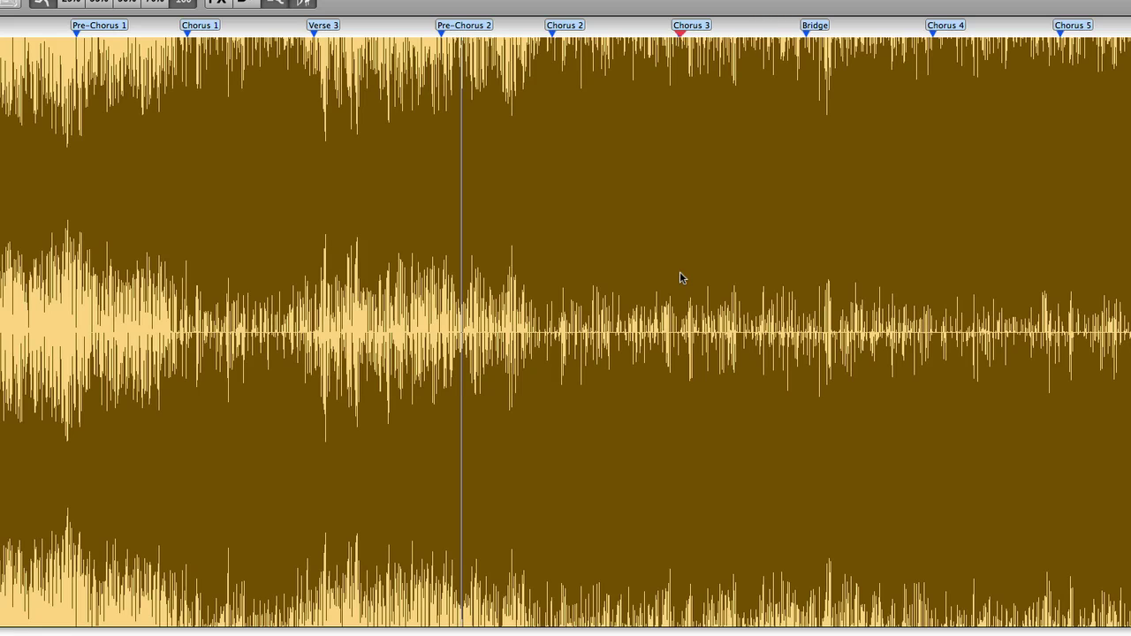
# Select the audio from the Pre-Chorus 2 marker to the Chorus 2 marker, snapping both edges
pyautogui.hotkey('alt', ',')
pyautogui.hotkey('alt', ',')
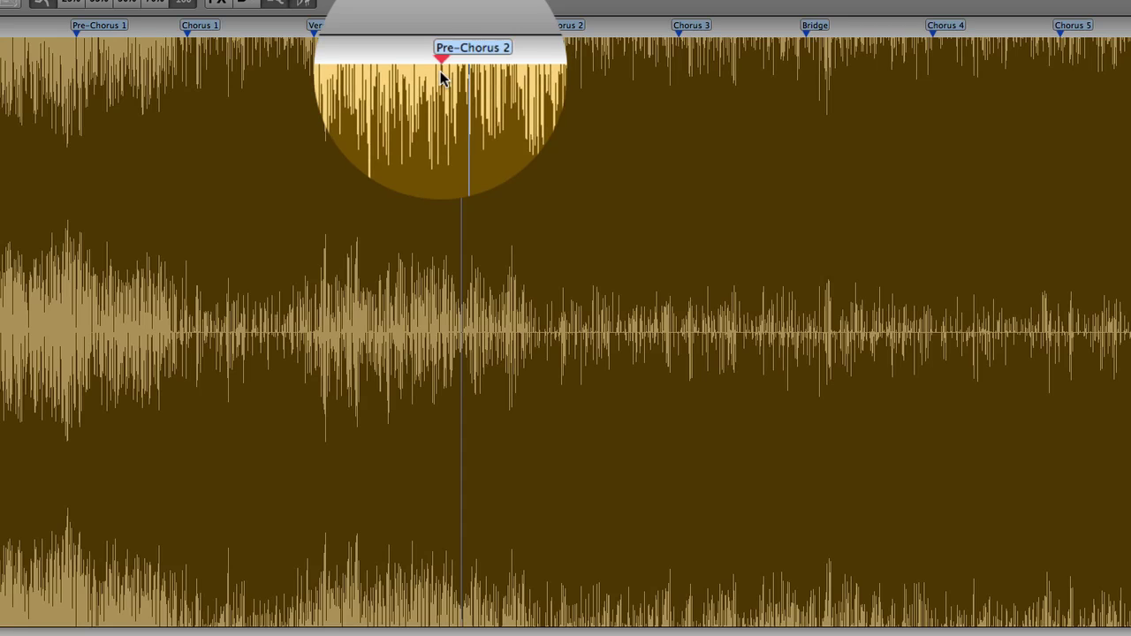
pyautogui.moveTo(442, 78); pyautogui.dragTo(552, 78)
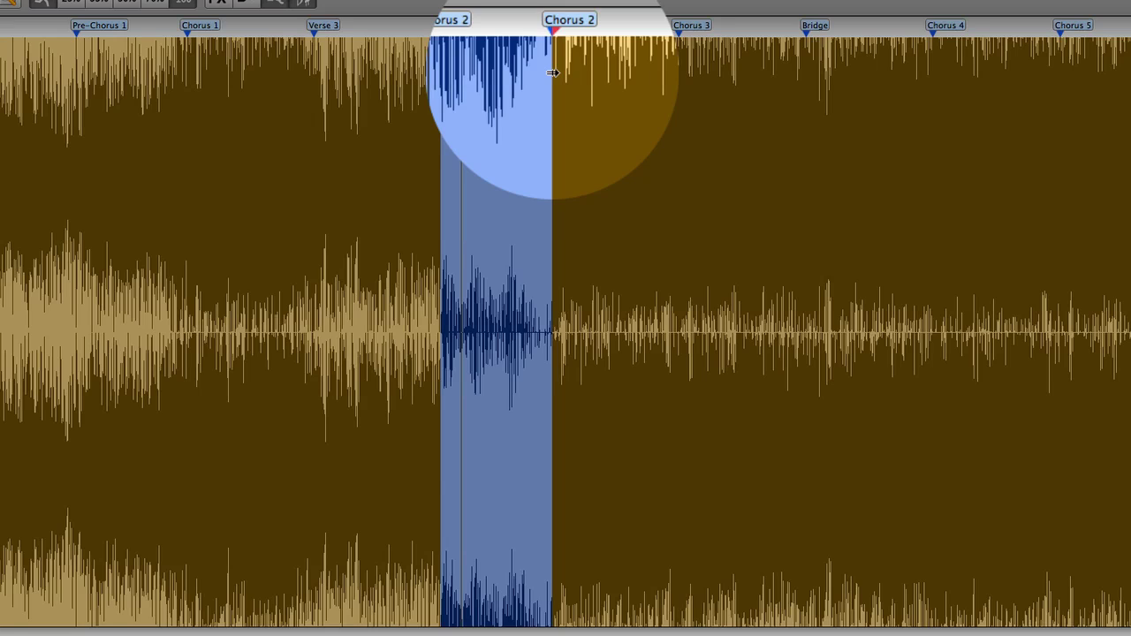
pyautogui.moveTo(553, 73)
pyautogui.mouseDown()
pyautogui.moveTo(590, 76)
pyautogui.moveTo(551, 77)
pyautogui.mouseUp()
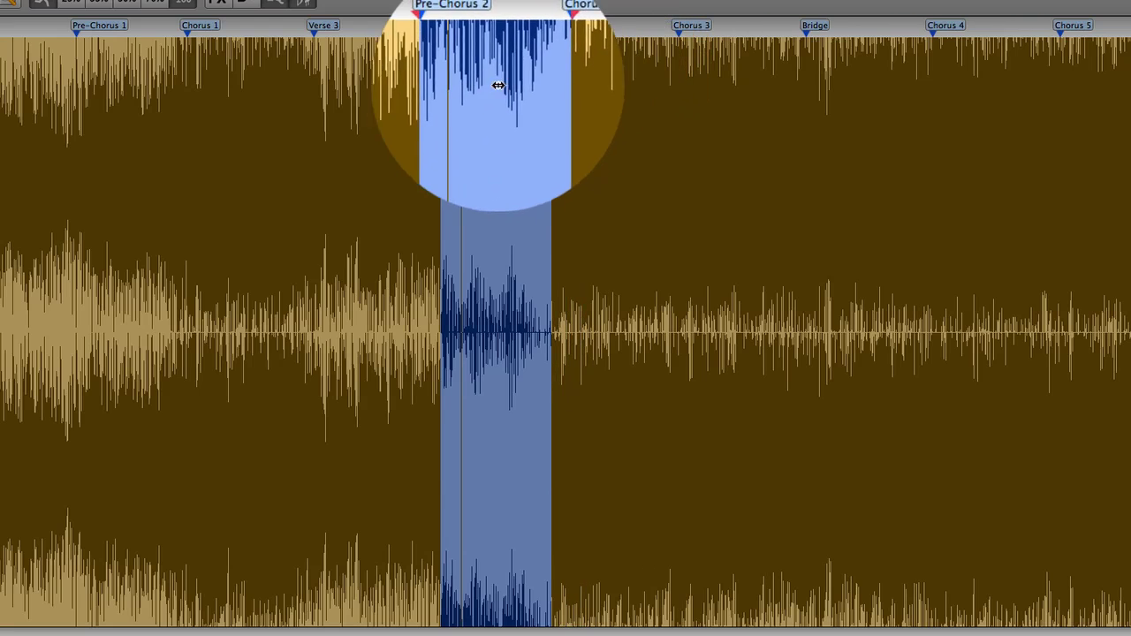
pyautogui.moveTo(439, 109)
pyautogui.mouseDown()
pyautogui.moveTo(412, 112)
pyautogui.moveTo(440, 112)
pyautogui.mouseUp()
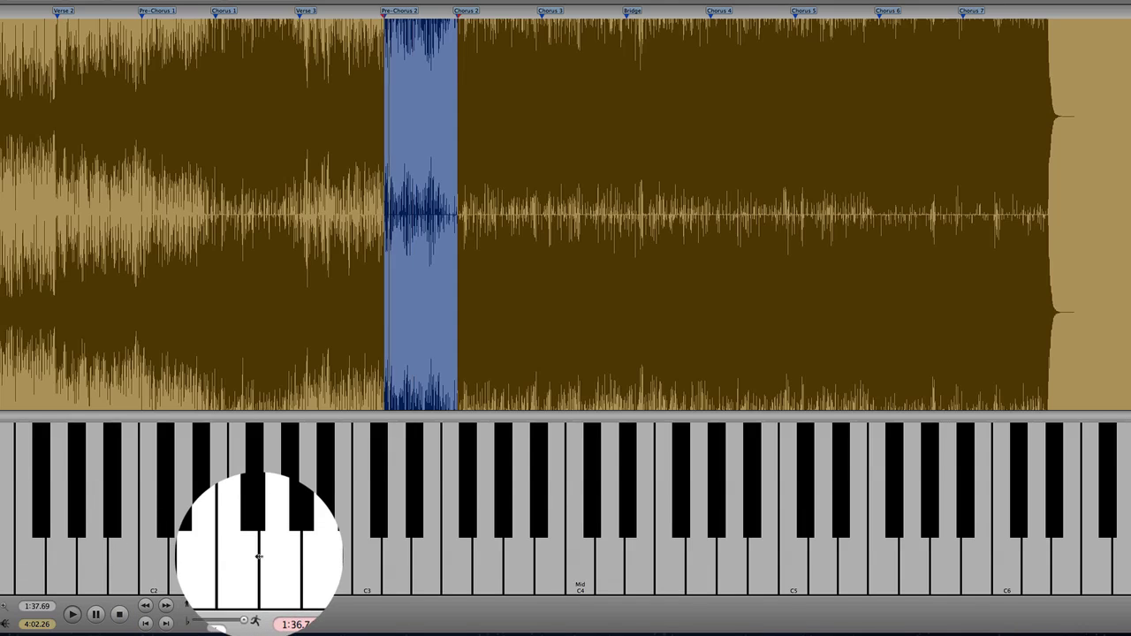
# Set the transpose slider to -1 semitone for the selected passage
pyautogui.moveTo(198, 629)
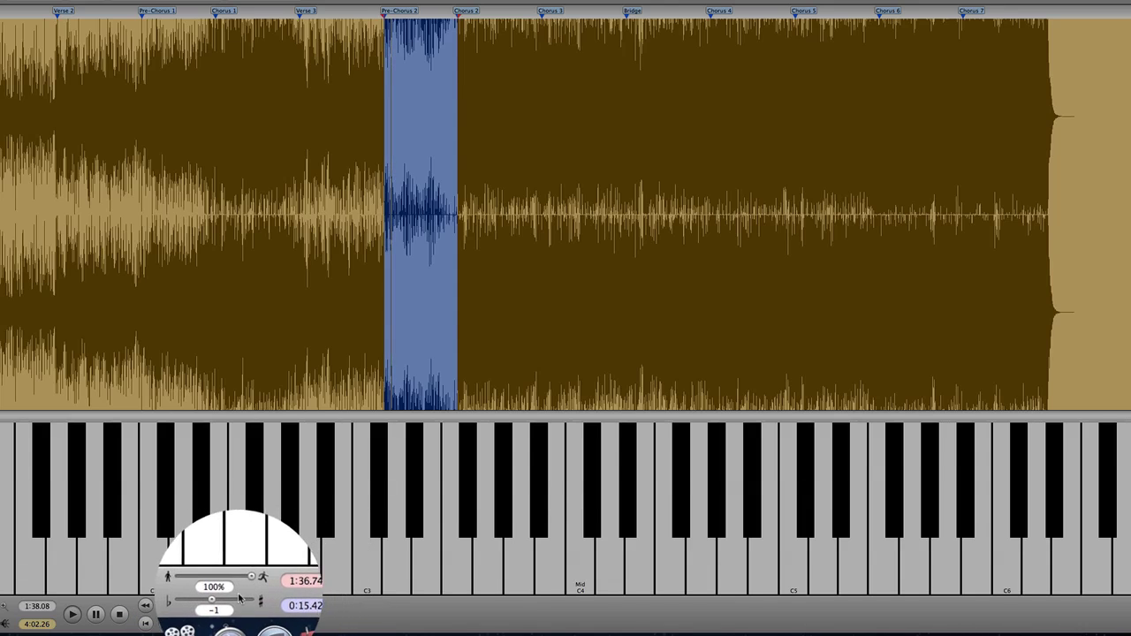
pyautogui.moveTo(223, 599); pyautogui.dragTo(226, 601)
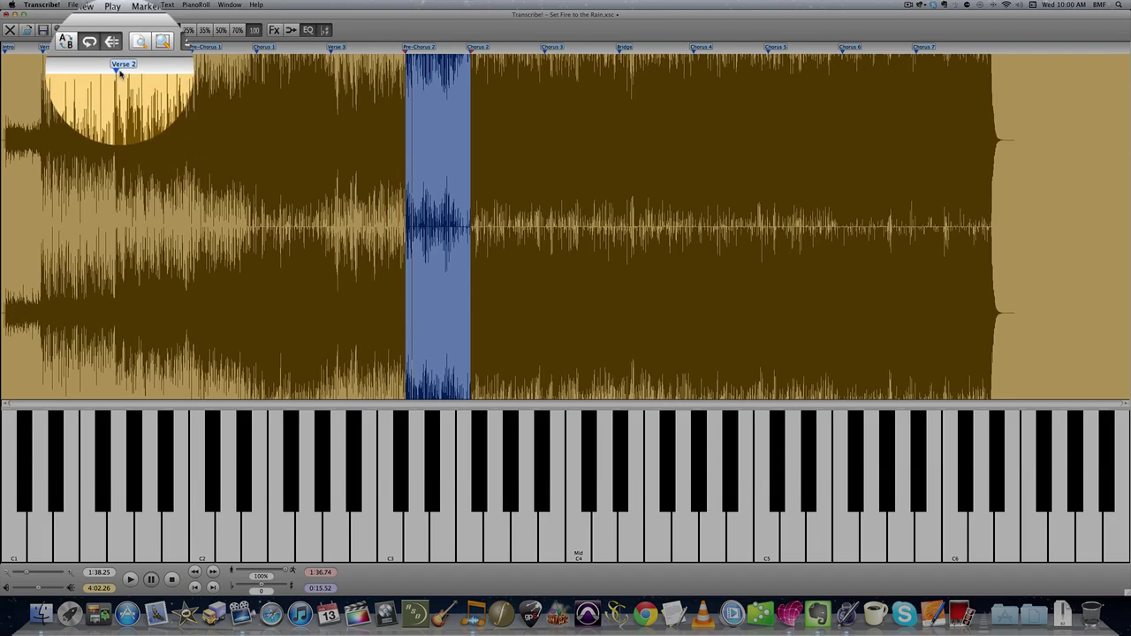
# Open the File menu to reach Export sound file..
pyautogui.click(73, 6)
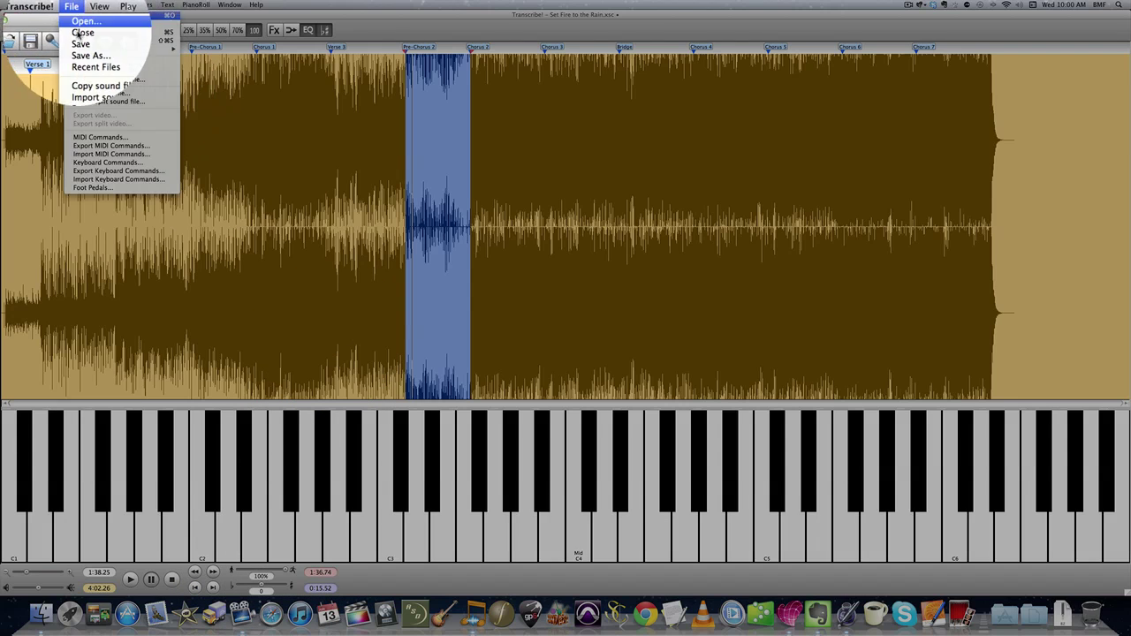
# Export the current selection as an AIFF file with 10 repetitions
pyautogui.click(91, 95)
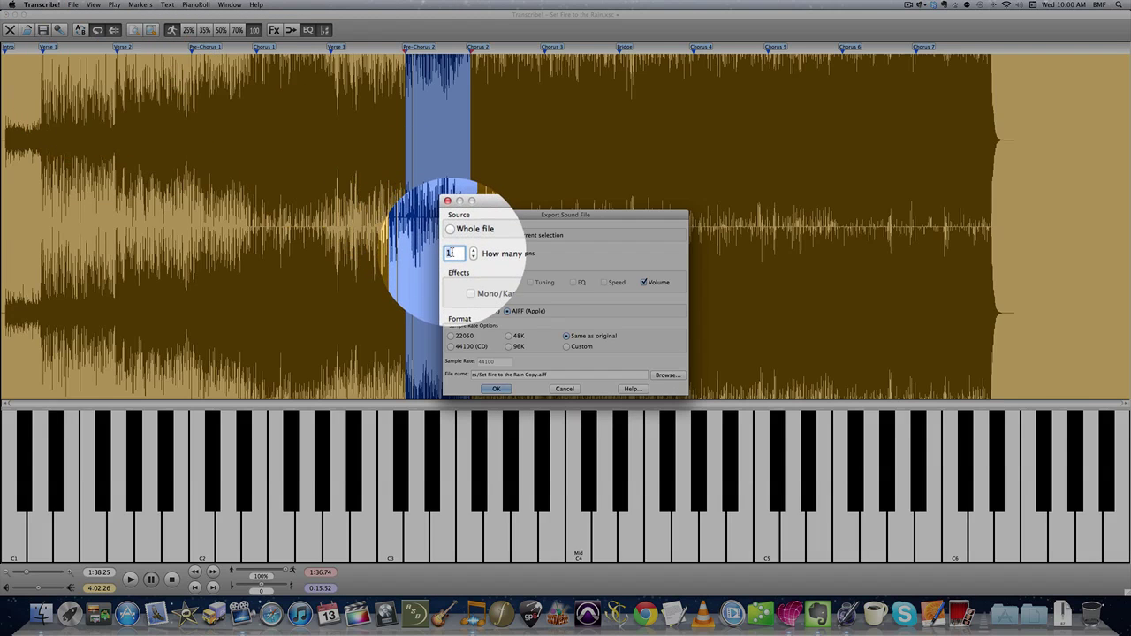
pyautogui.write('0')
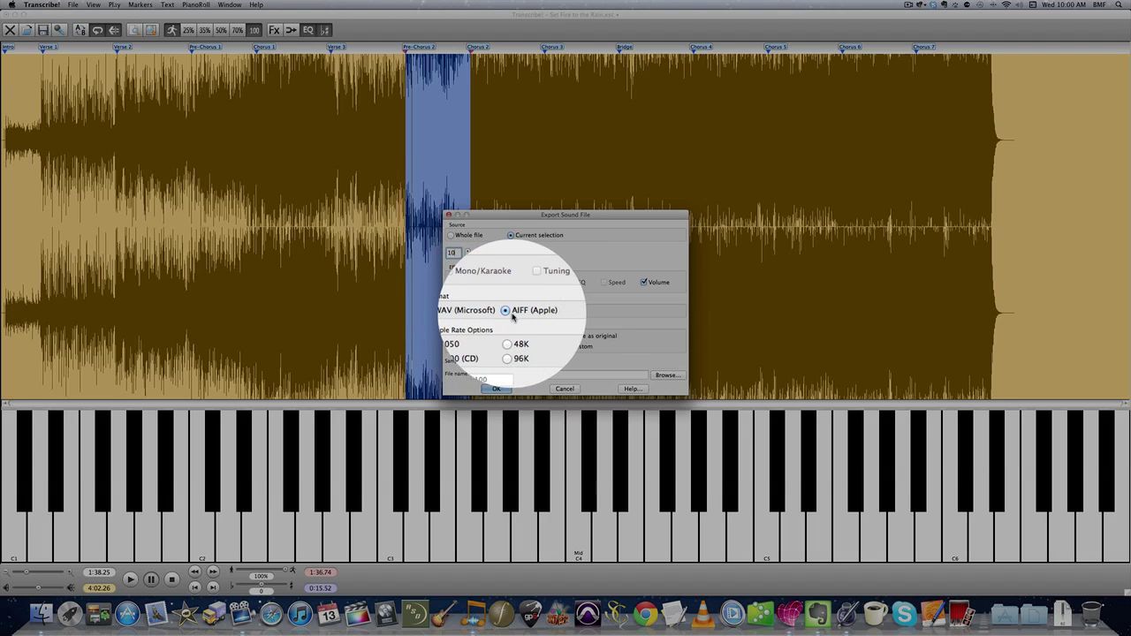
# Find the student's folder by search and set Songs › Set Fire To The Rain as the export destination
pyautogui.click(659, 376)
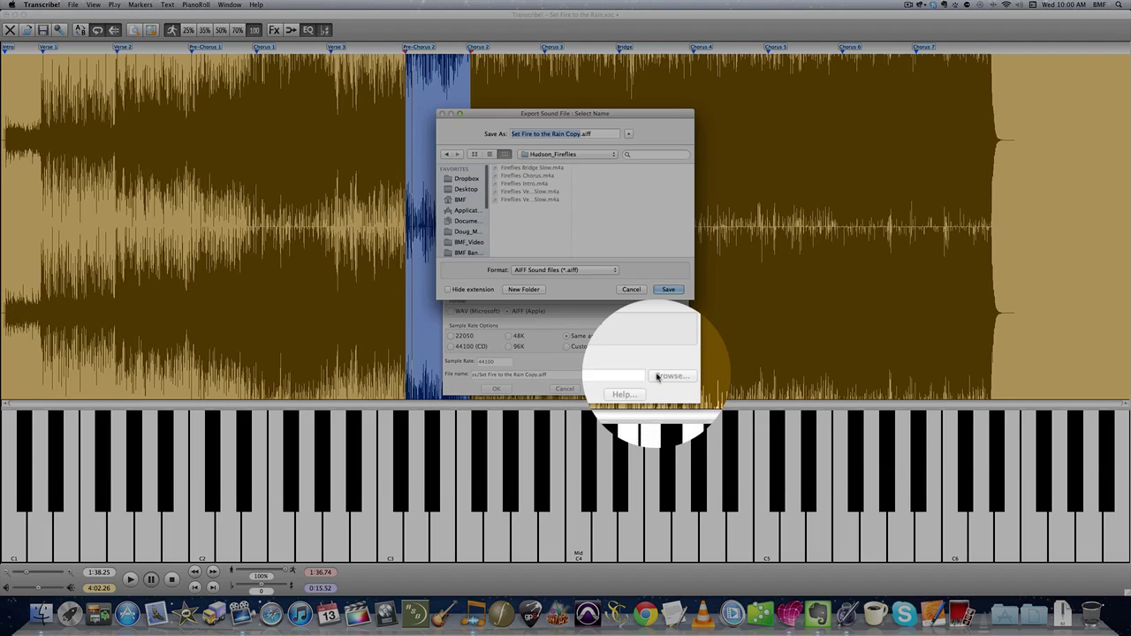
pyautogui.click(640, 154)
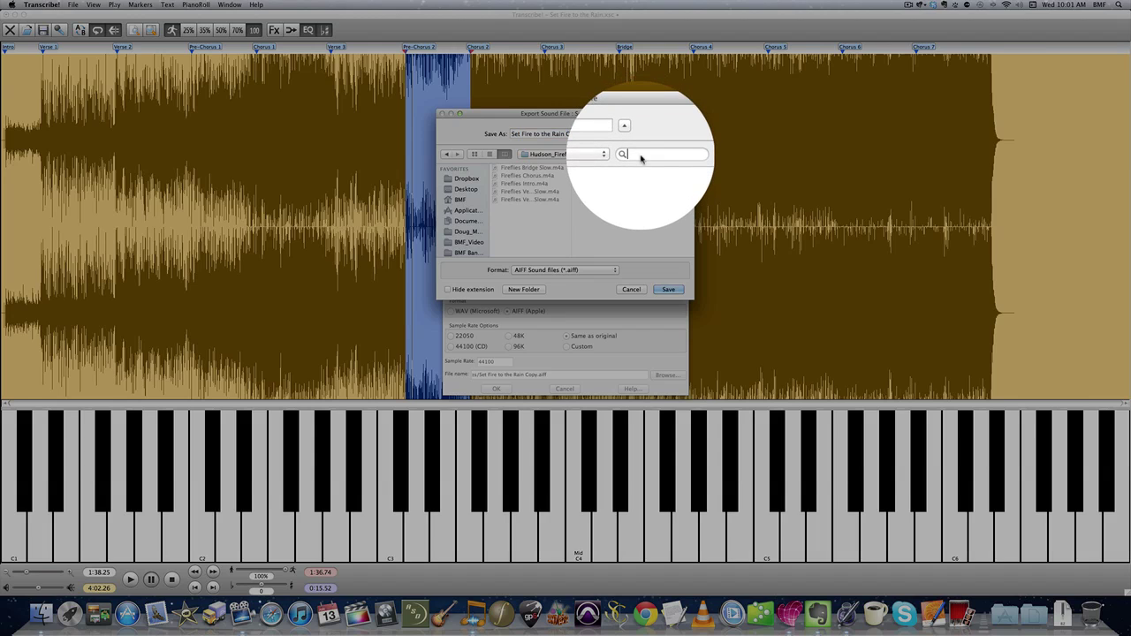
pyautogui.write('Lucie')
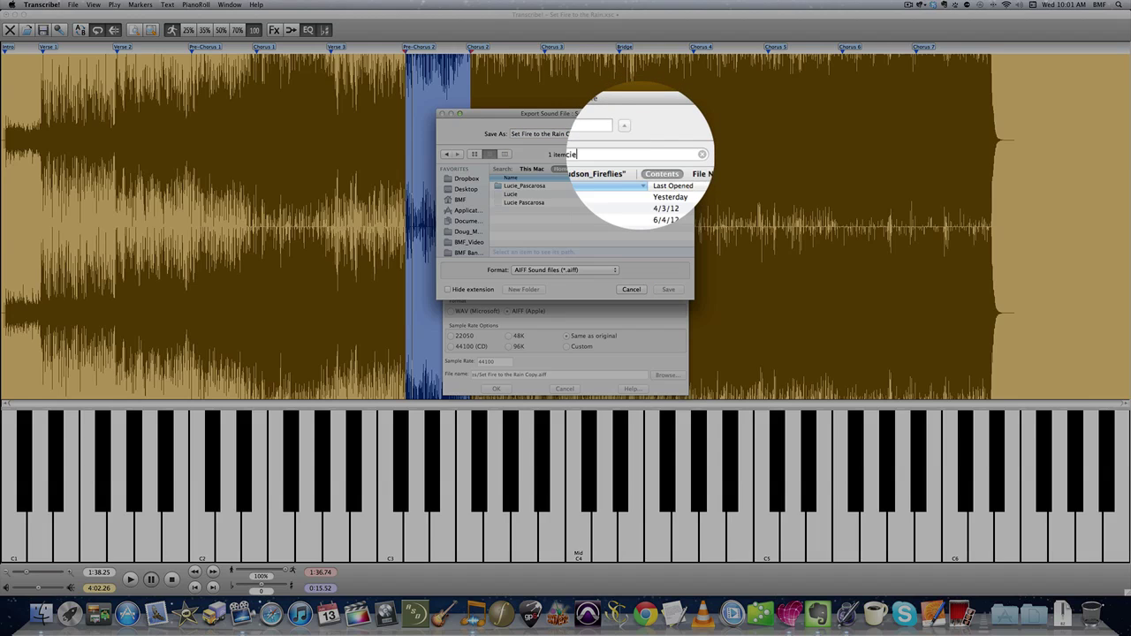
pyautogui.doubleClick(530, 205)
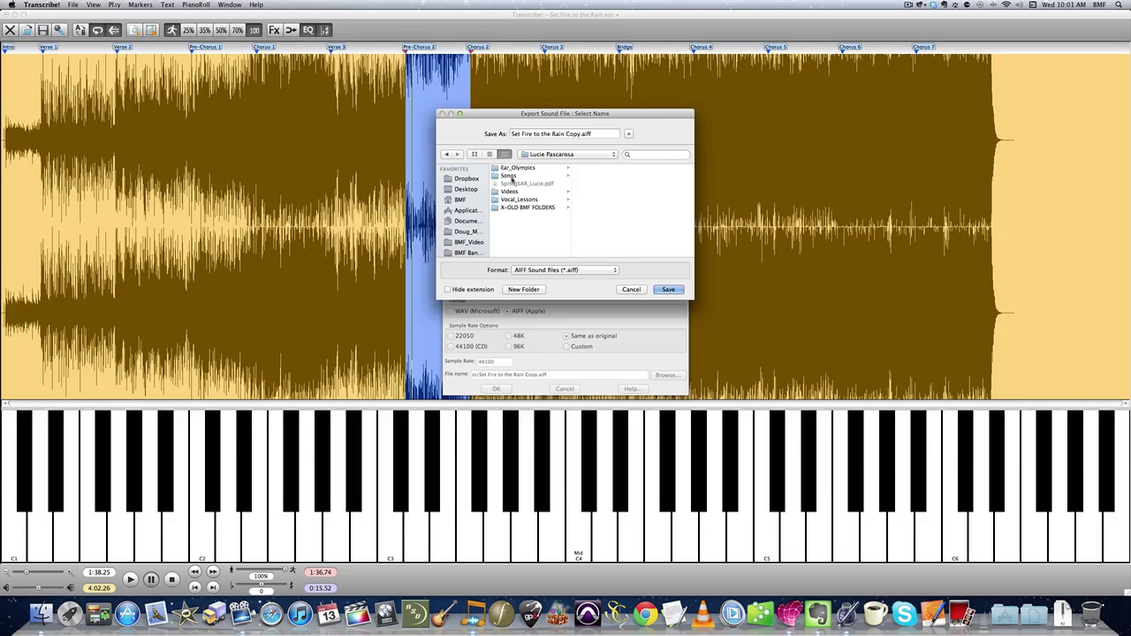
pyautogui.click(510, 176)
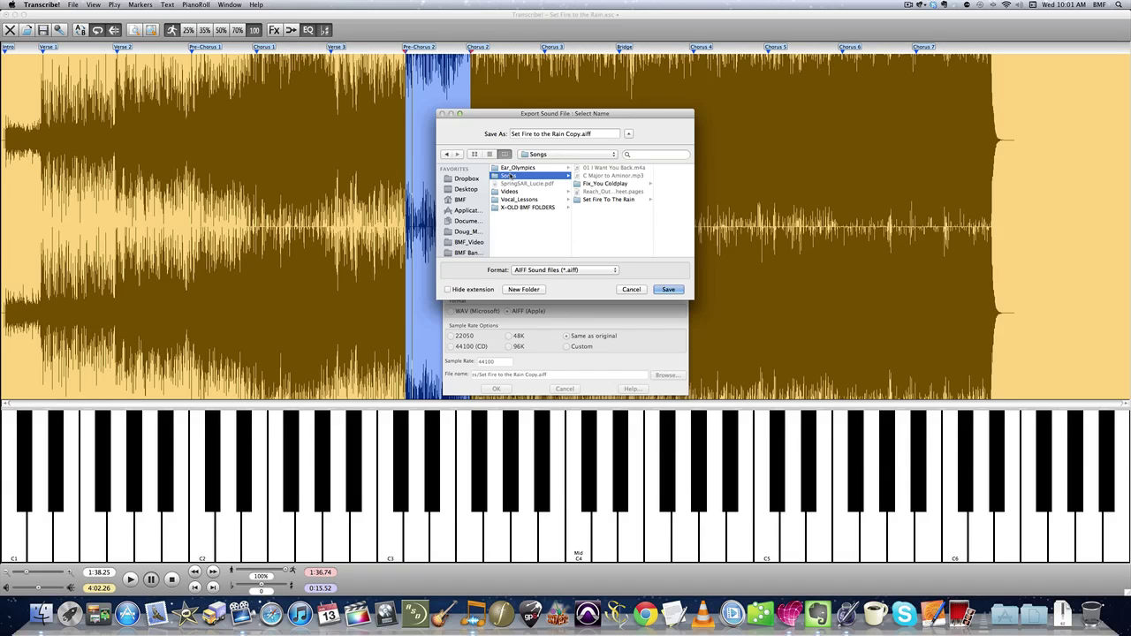
pyautogui.click(608, 199)
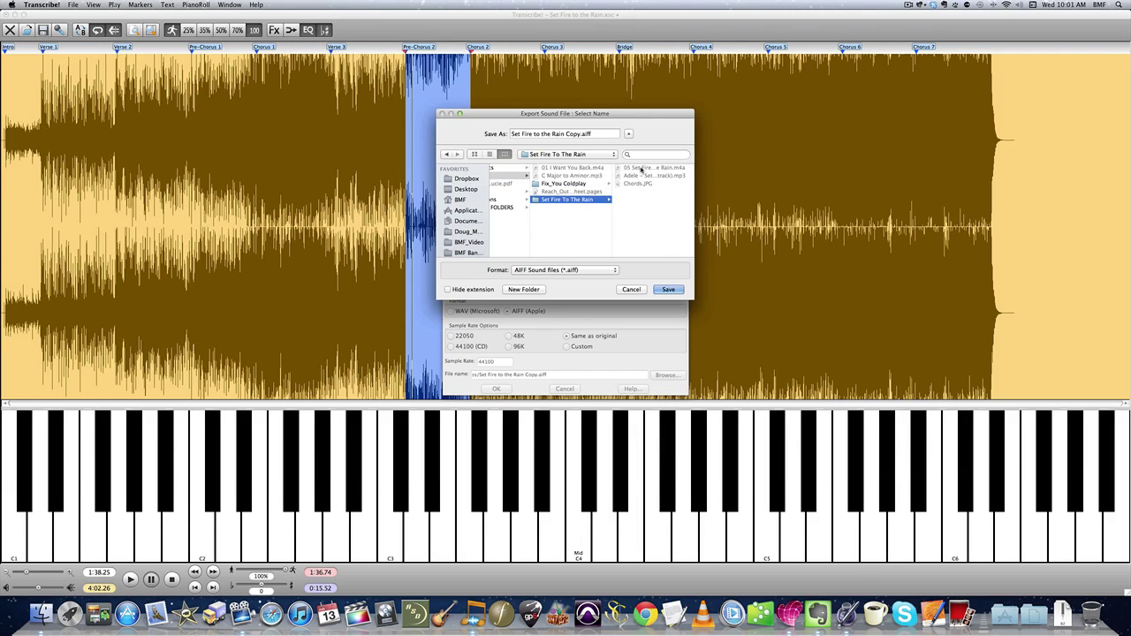